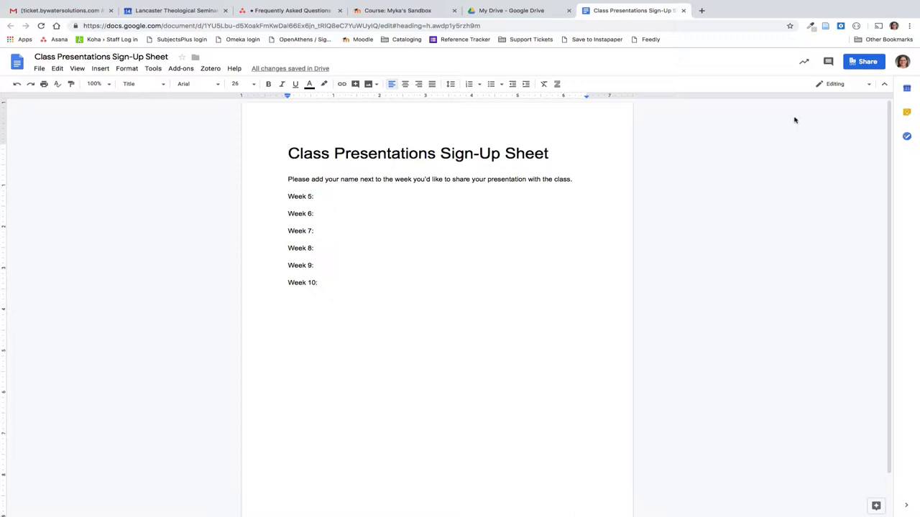
Set the sign-up sheet's link sharing so anyone at Lancaster Theological Seminary with the link can edit, and copy the link.
click(862, 64)
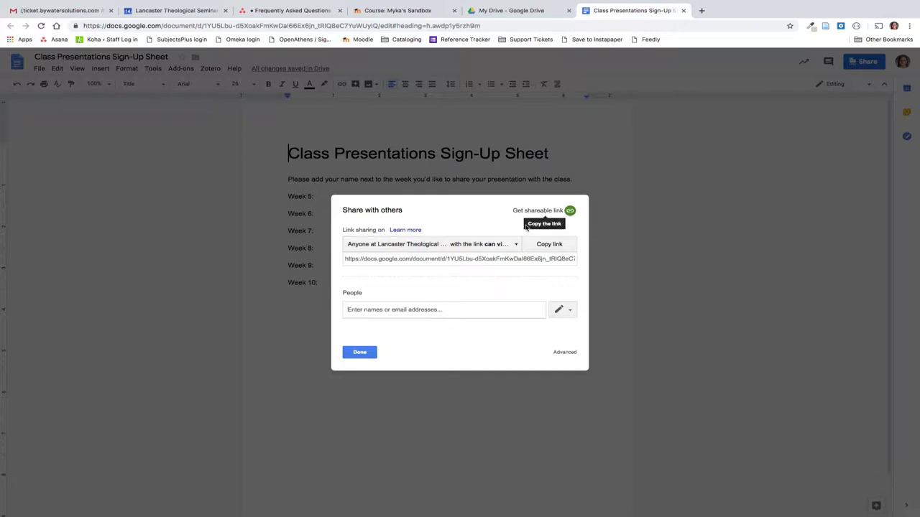
click(516, 245)
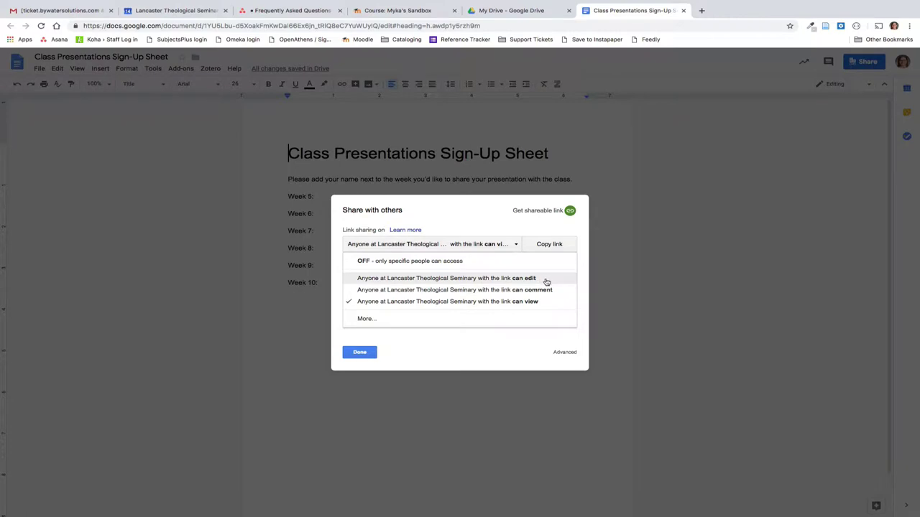
click(451, 279)
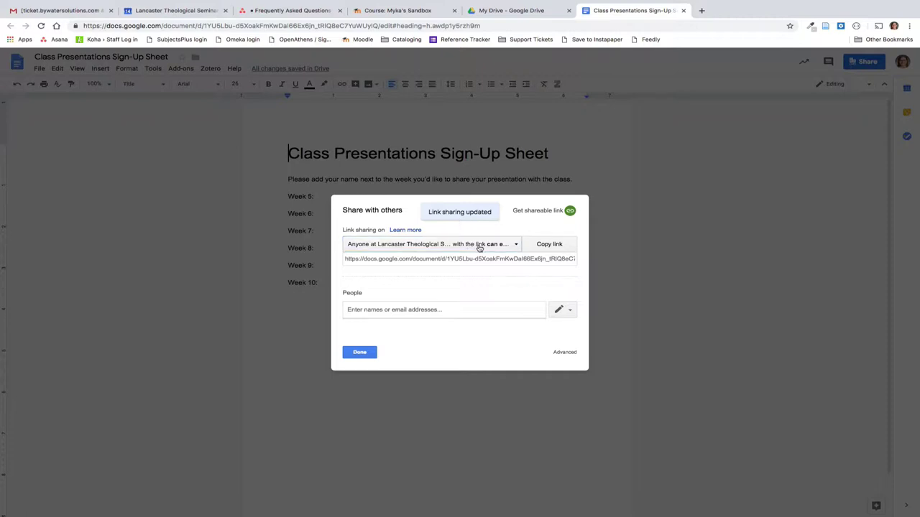
click(550, 244)
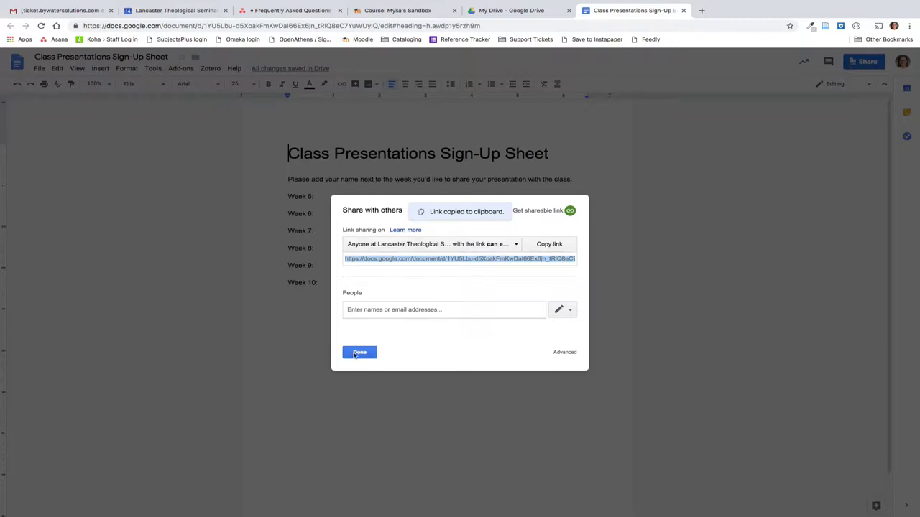
click(355, 353)
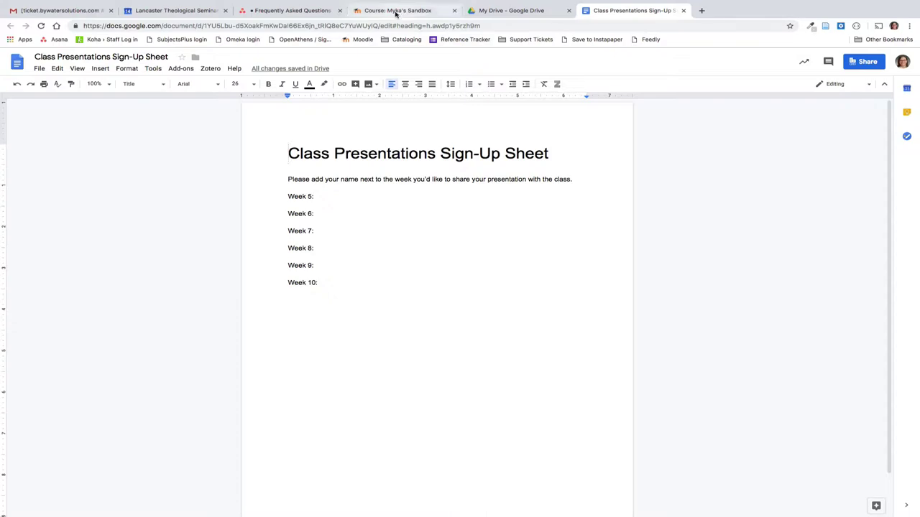
Switch to the MKS Sandbox course in Moodle and check whether editing is turned on for it.
click(395, 11)
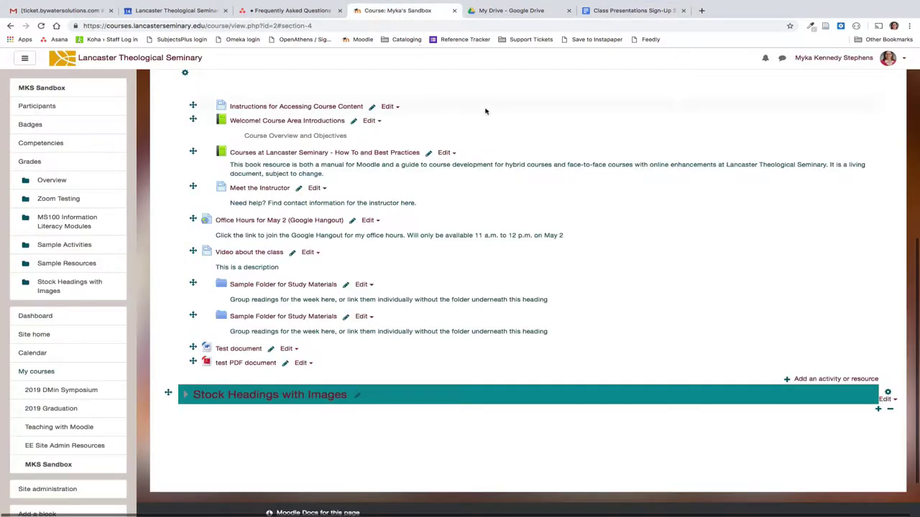
scroll(482, 119, up, 5)
scroll(481, 127, up, 3)
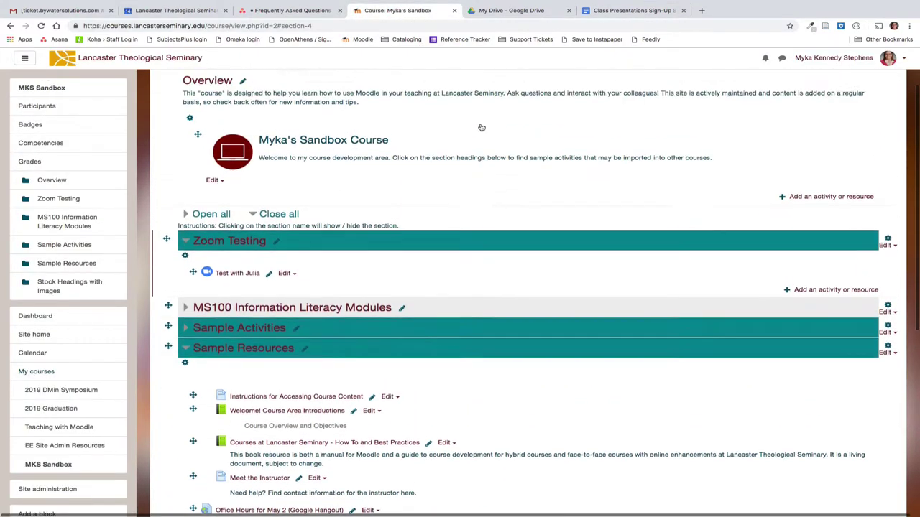
scroll(481, 126, up, 1)
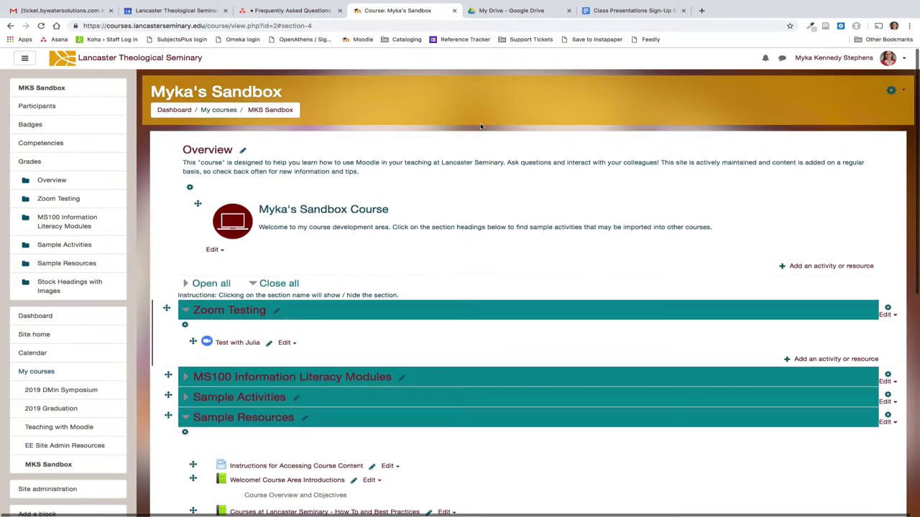
click(891, 91)
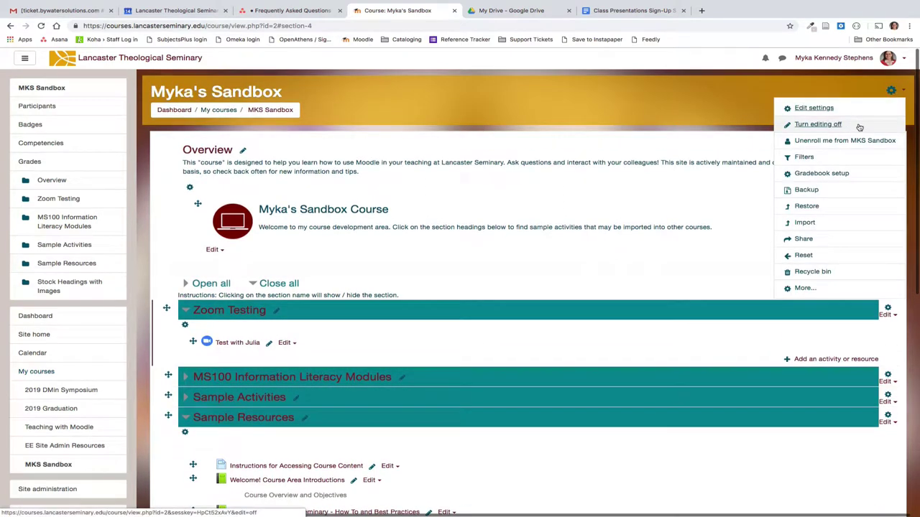
click(818, 124)
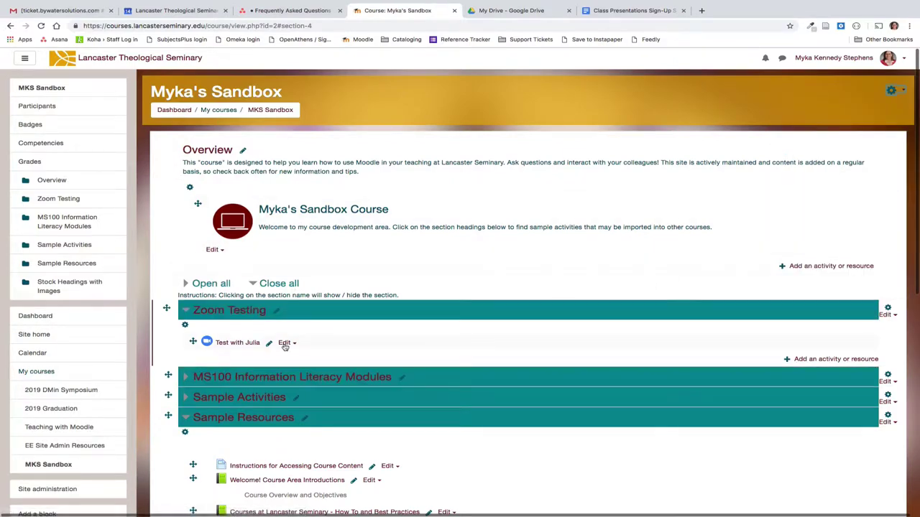
Add a new URL resource to the Sample Resources section of the course.
scroll(434, 415, down, 3)
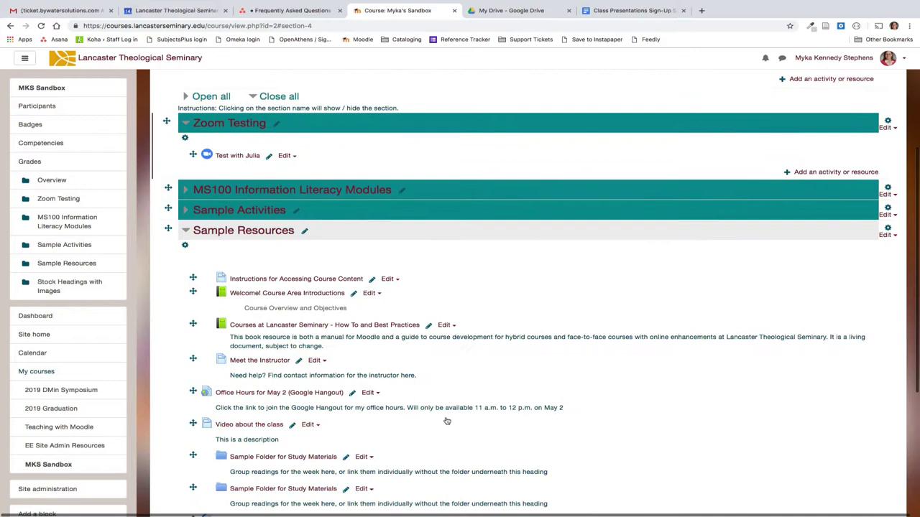
scroll(446, 420, down, 2)
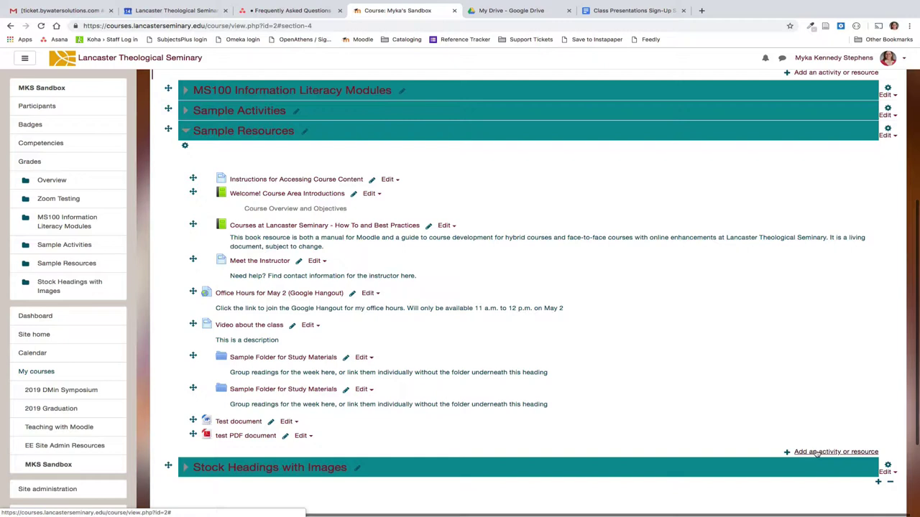
click(817, 452)
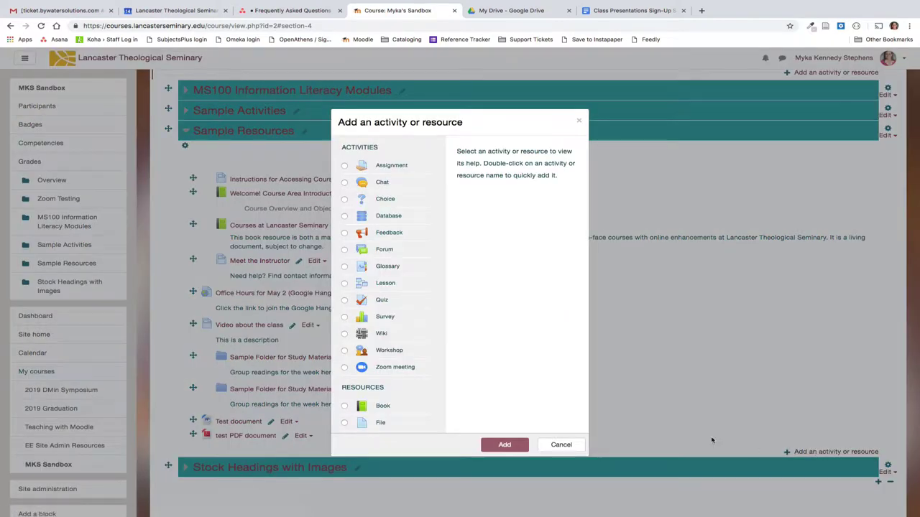
scroll(429, 392, down, 2)
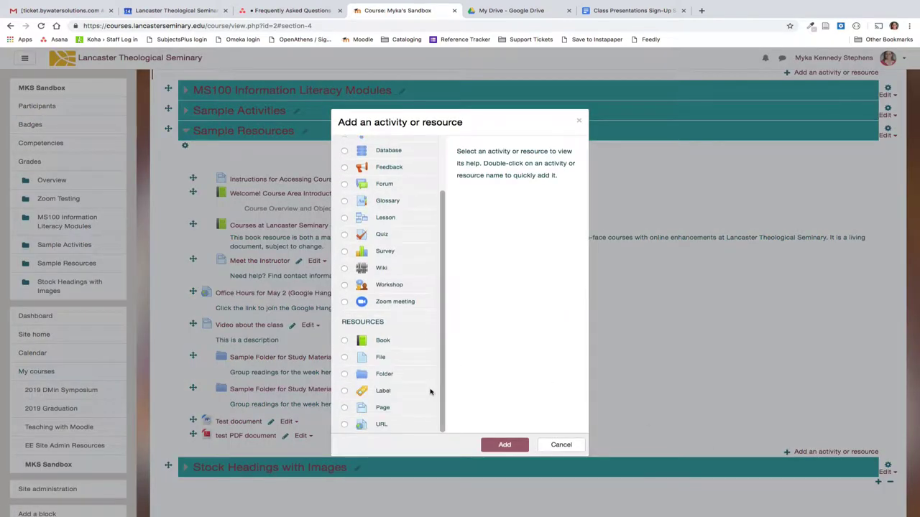
click(344, 424)
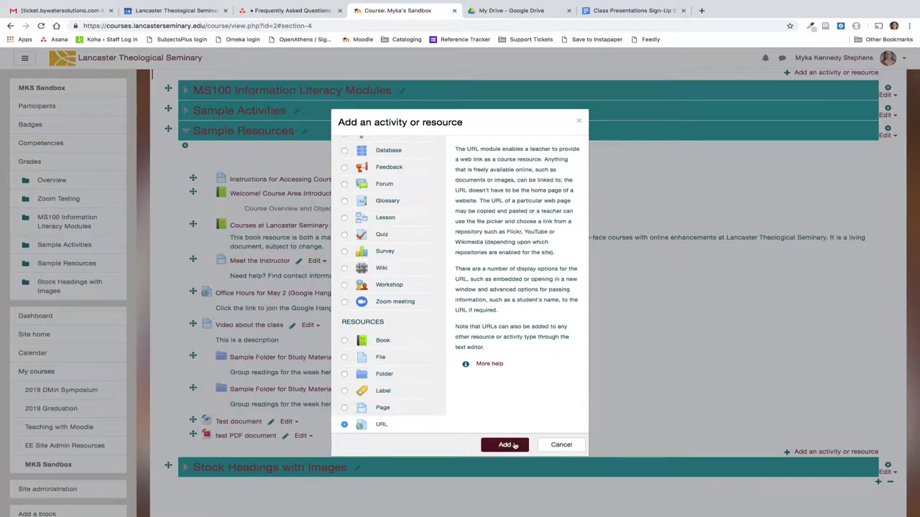
click(503, 445)
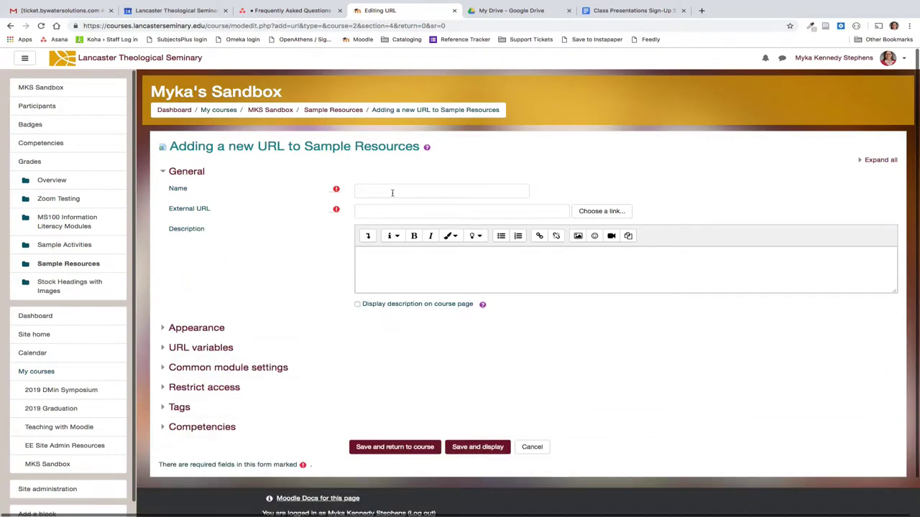
Name the URL resource "Class Presentations Sign Up Sheet" and paste the copied document link as its external URL.
click(392, 191)
text(Class Presentations Sign Up Sheet)
click(380, 209)
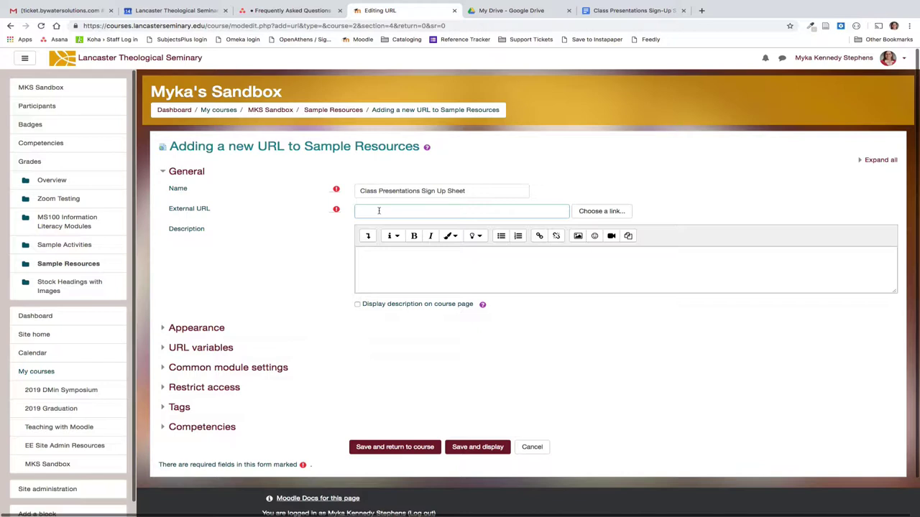
right_click(379, 212)
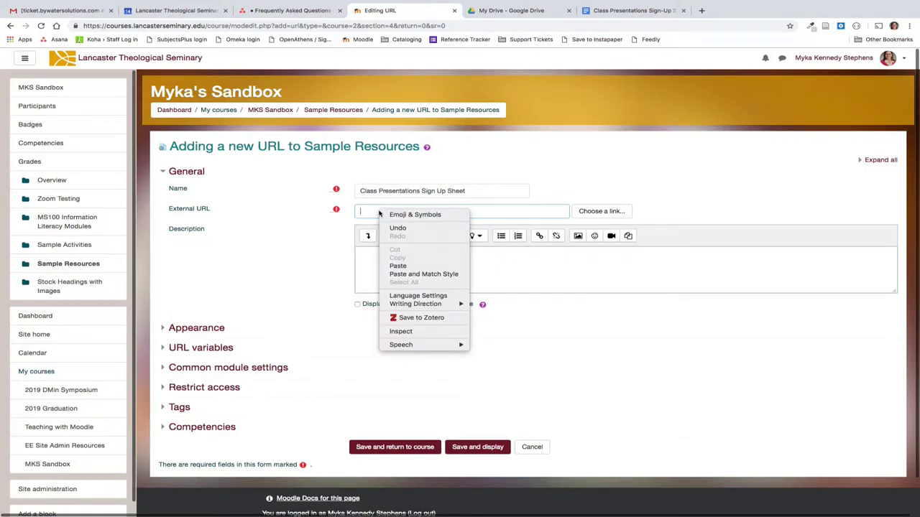
click(398, 266)
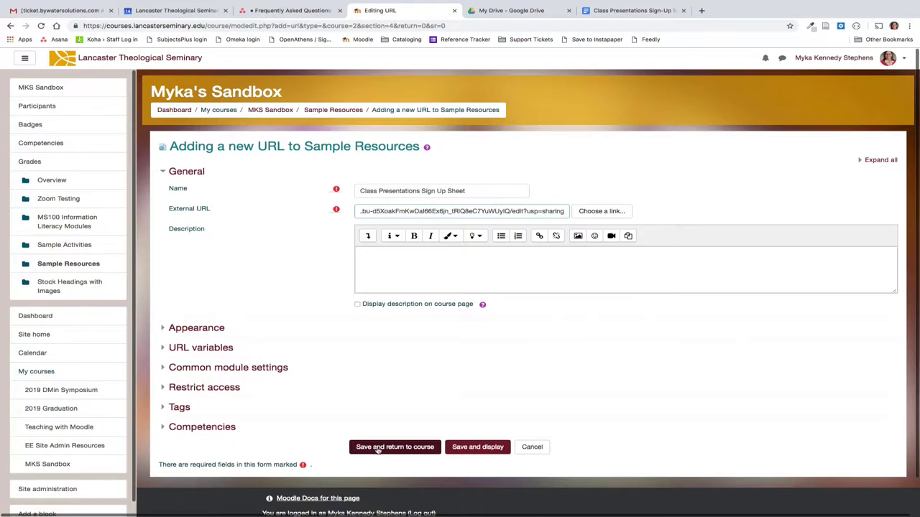
Enter the description "Sign up for the day you want to do your presentation." and have it displayed on the course page.
click(377, 256)
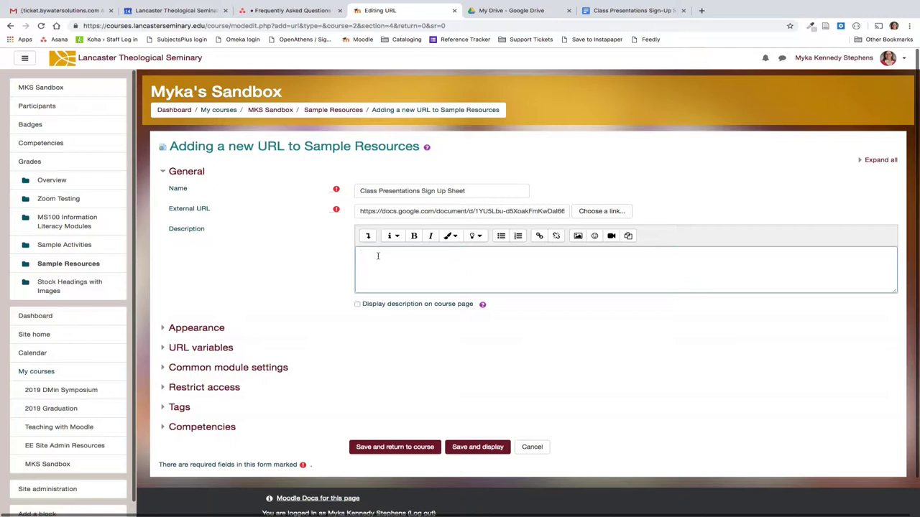
text(Sign up for the day you want to do your presentation.)
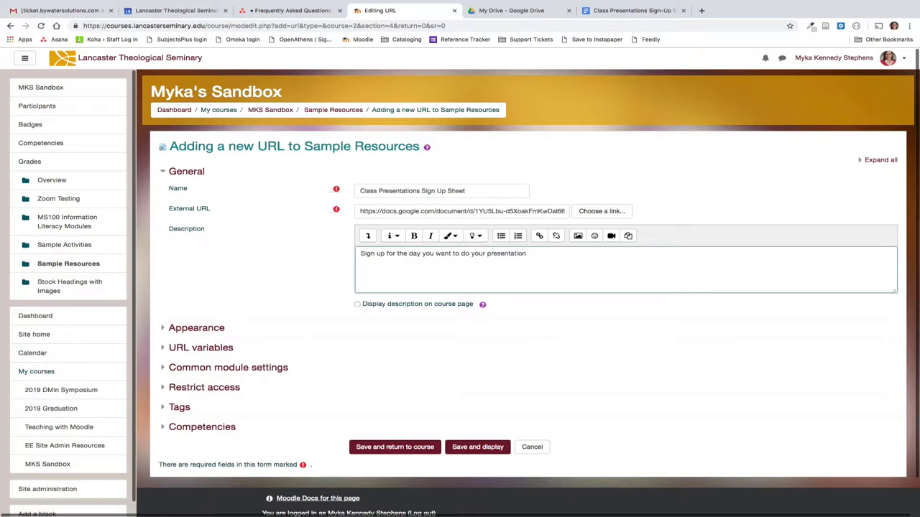
click(358, 305)
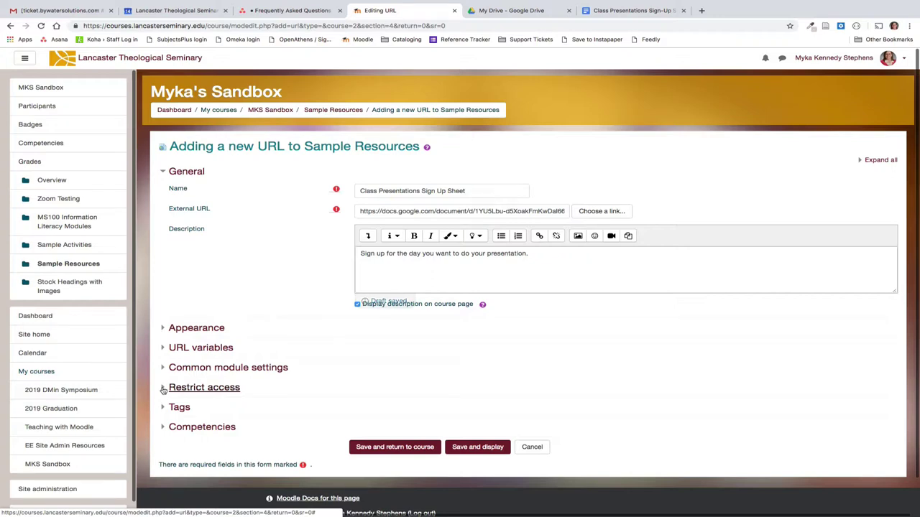
Add an access restriction by date that students must match, from 14 February 2019 at 00:00.
click(164, 388)
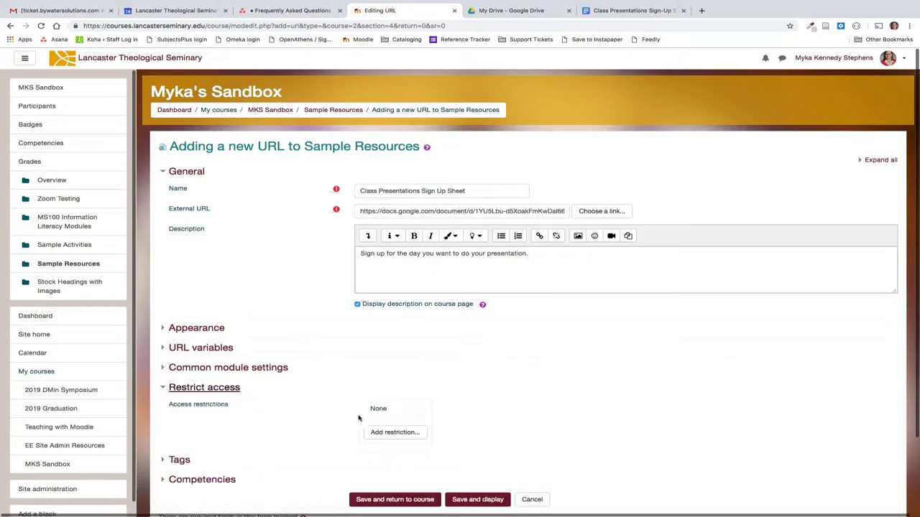
scroll(311, 430, down, 1)
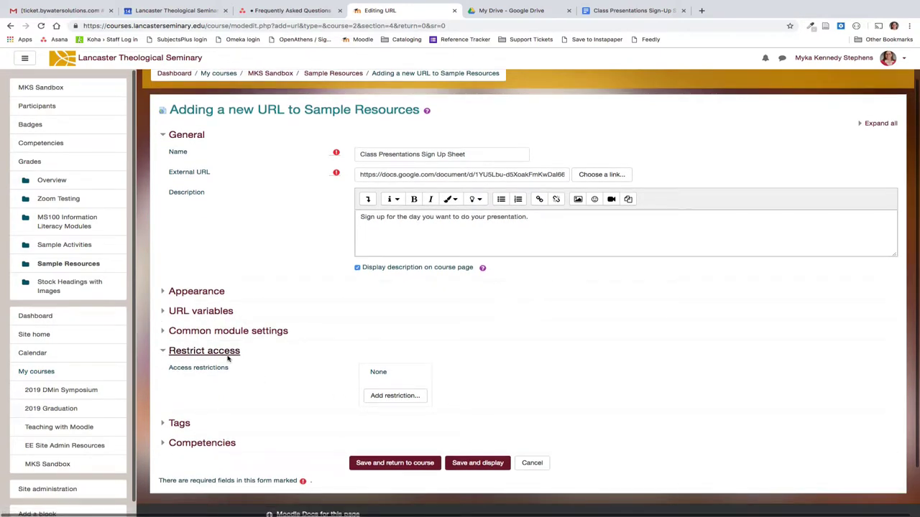
click(401, 397)
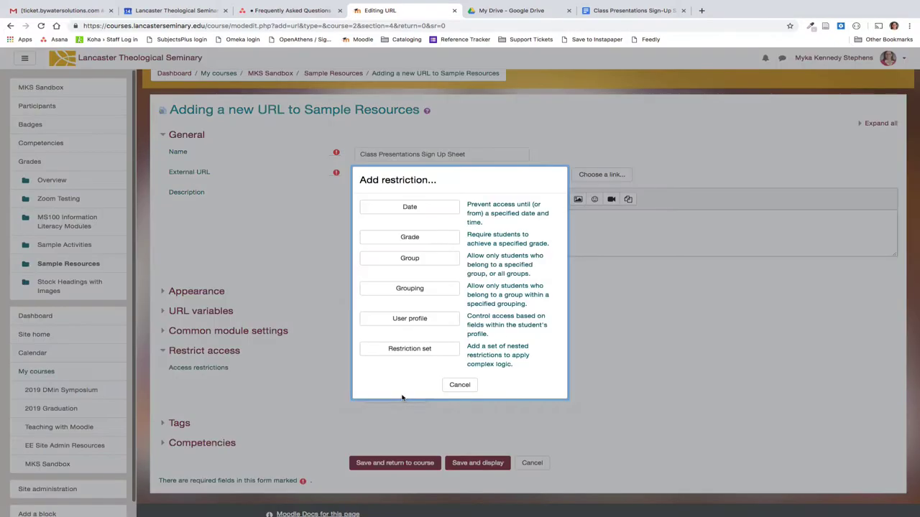
click(409, 207)
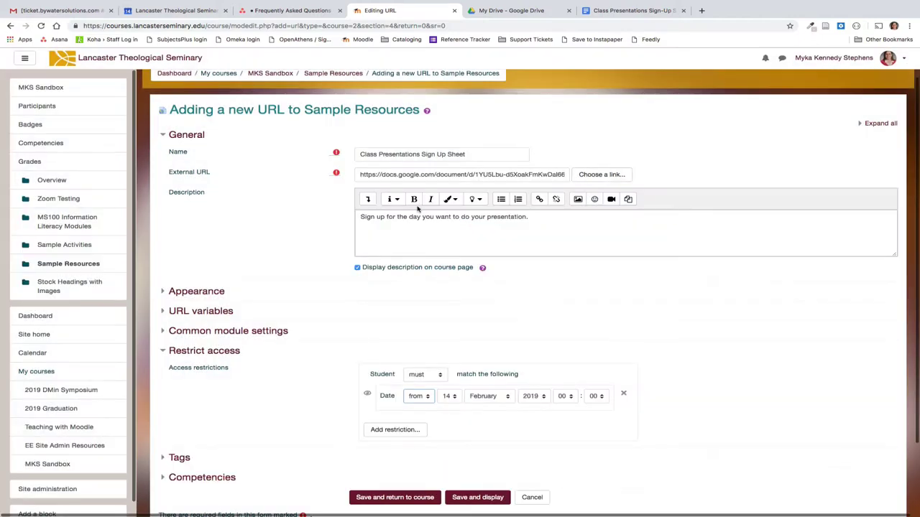
click(441, 375)
click(417, 375)
Add a second date restriction that allows access until 21 February 2019 at 00:00.
click(396, 430)
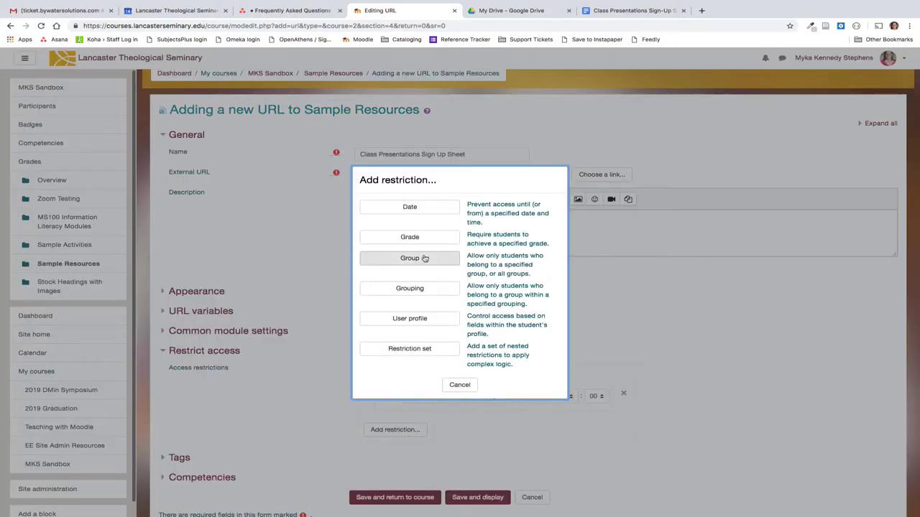
click(422, 210)
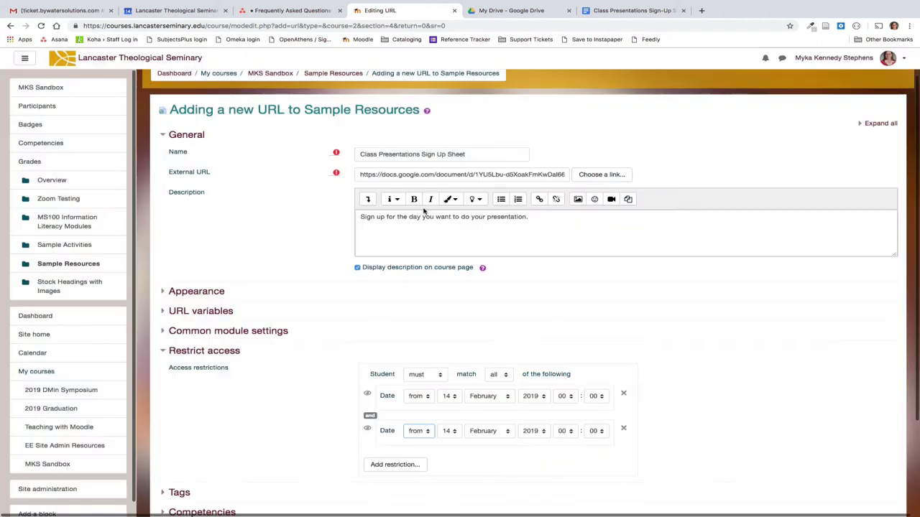
click(420, 431)
click(420, 440)
click(451, 431)
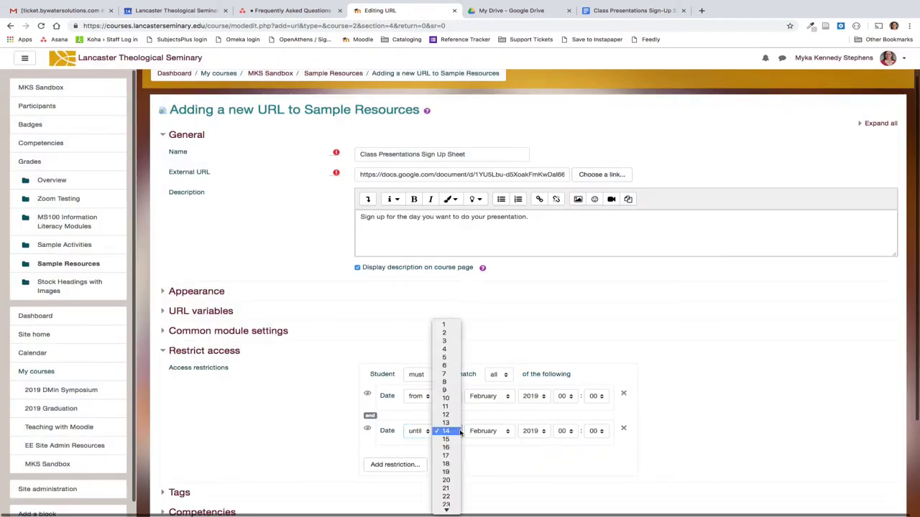
click(451, 489)
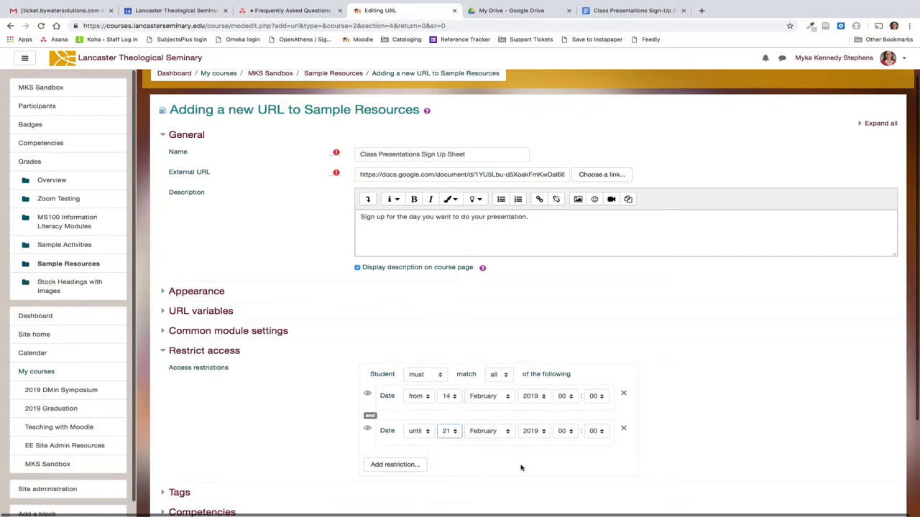
Save the new URL resource and return to the course.
scroll(522, 468, down, 3)
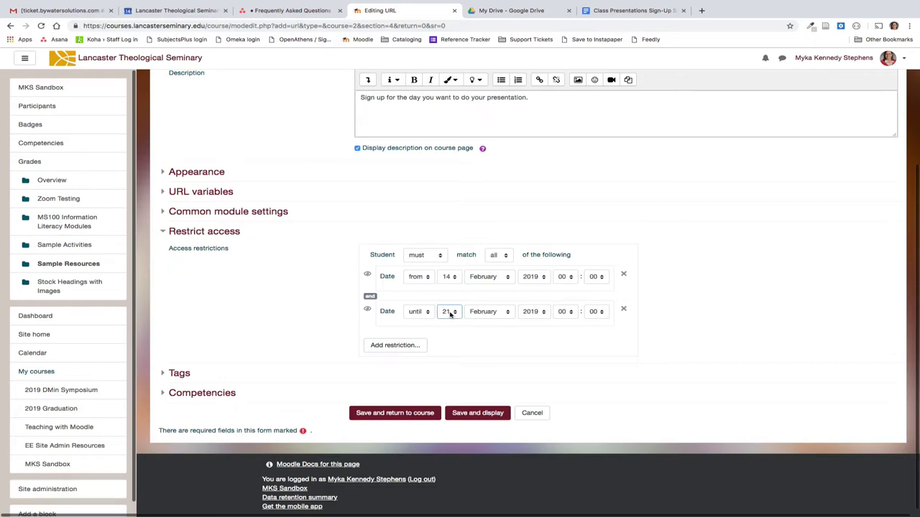
click(381, 416)
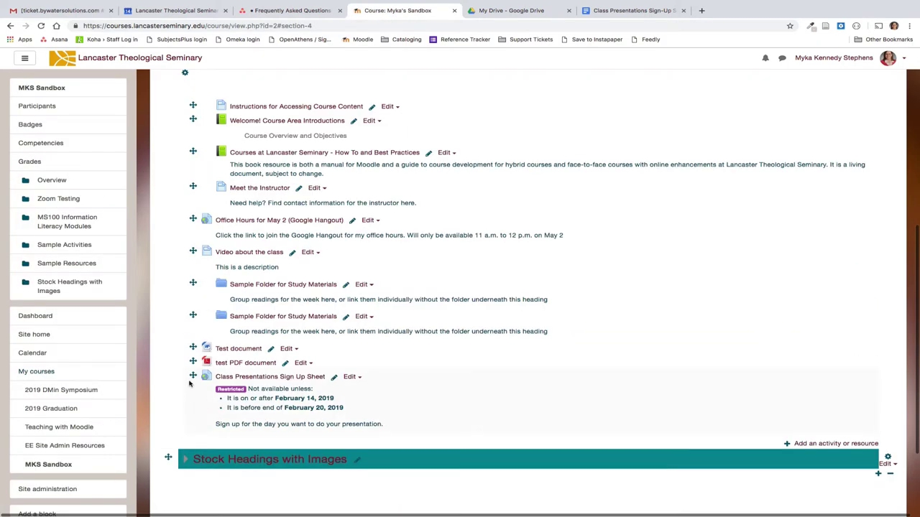
Reopen the Class Presentations Sign Up Sheet settings, remove both date restrictions, and save back to the course.
scroll(182, 389, down, 1)
scroll(182, 389, down, 2)
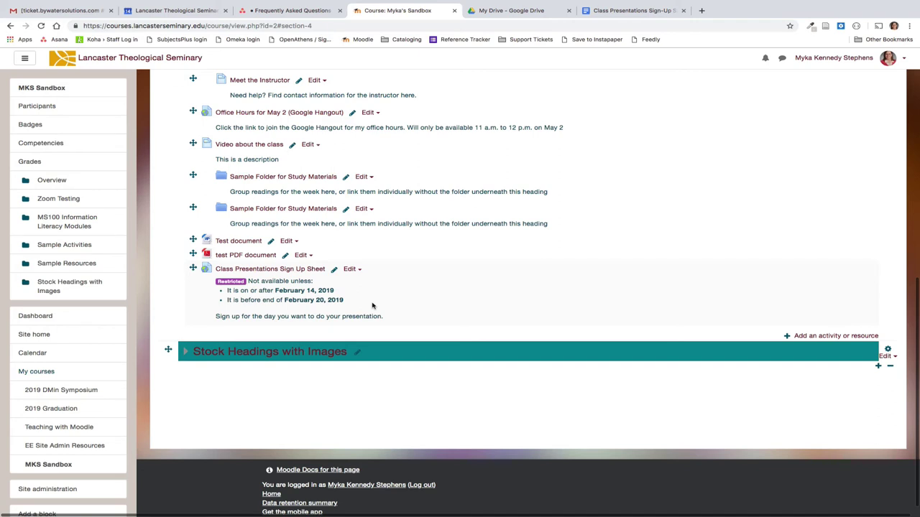
click(351, 270)
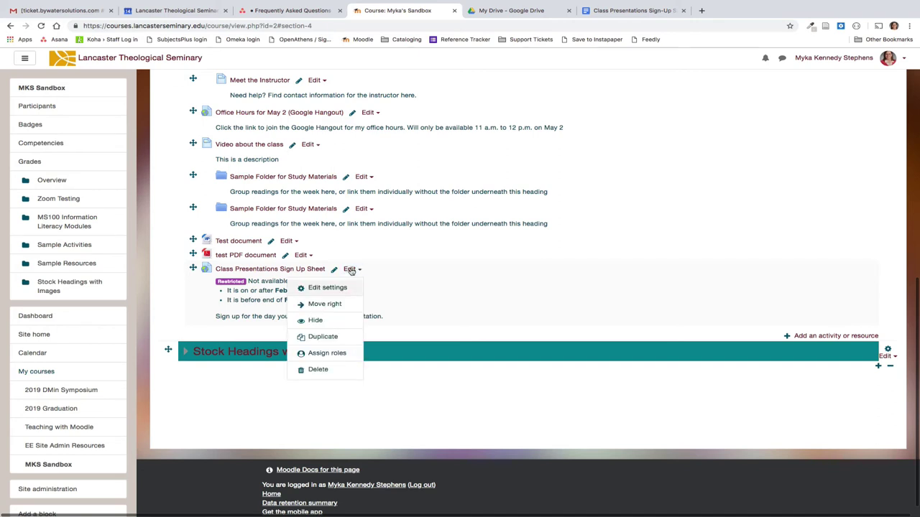
click(340, 288)
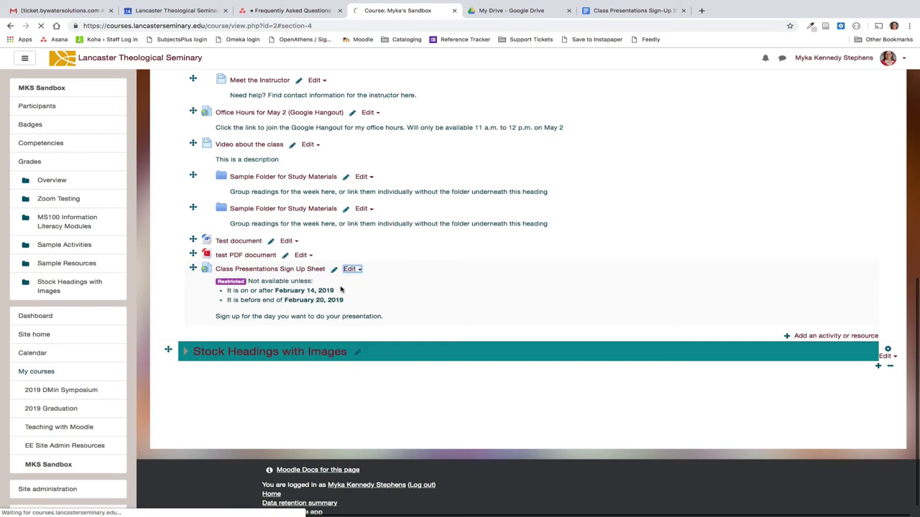
click(199, 392)
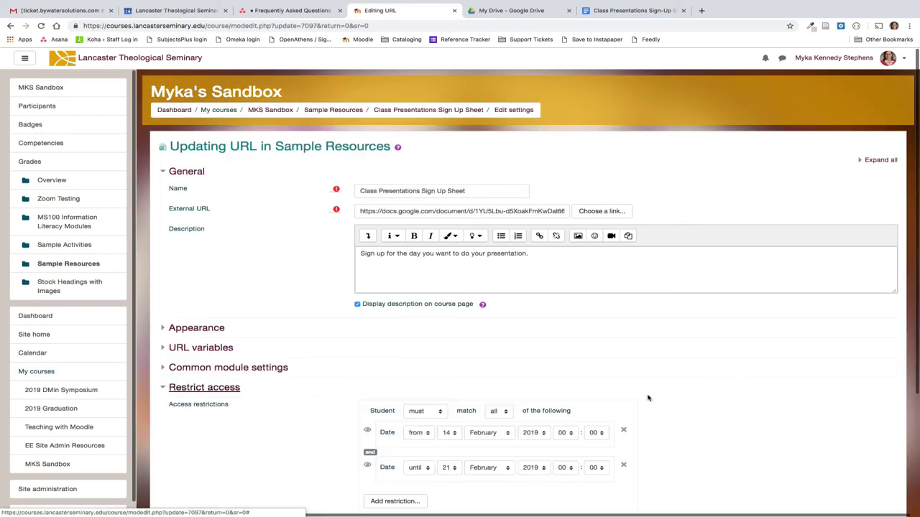
scroll(779, 401, down, 3)
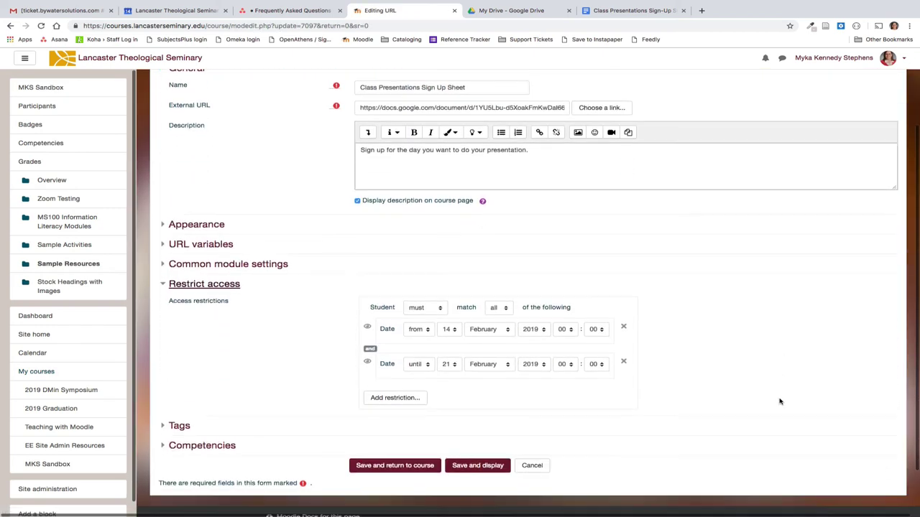
click(623, 329)
click(623, 328)
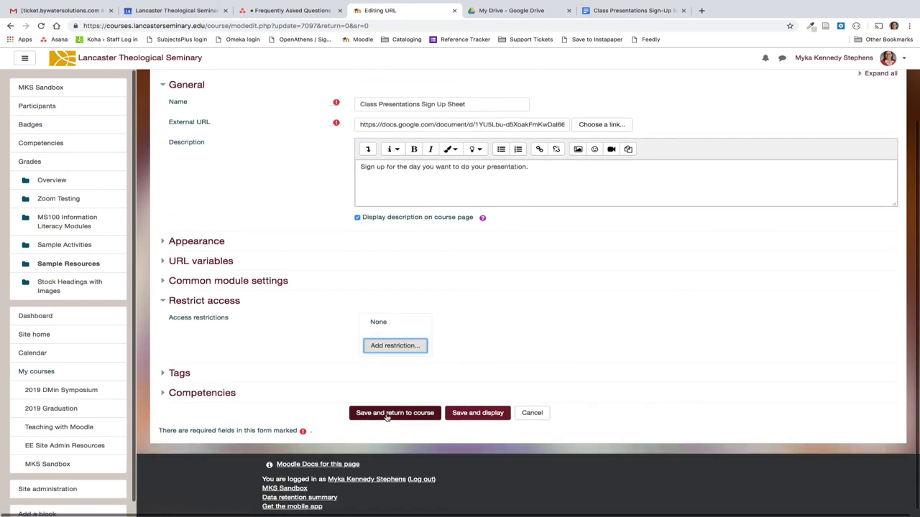
click(388, 416)
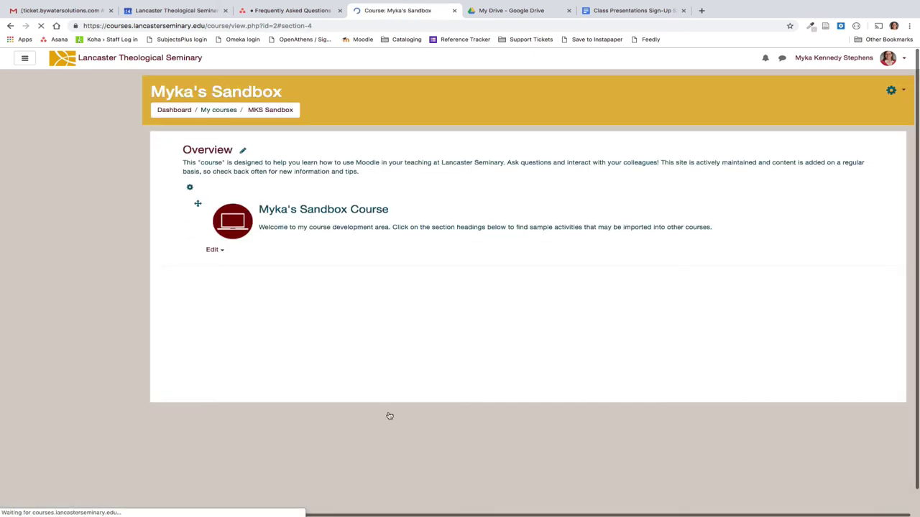